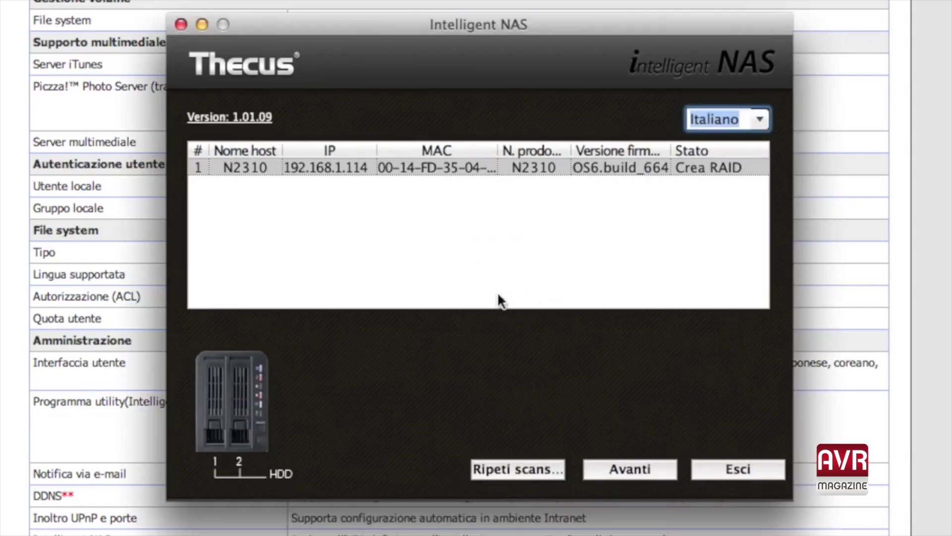
Rescan the network in Intelligent NAS and select the N2310 unit.
left_click(501, 471)
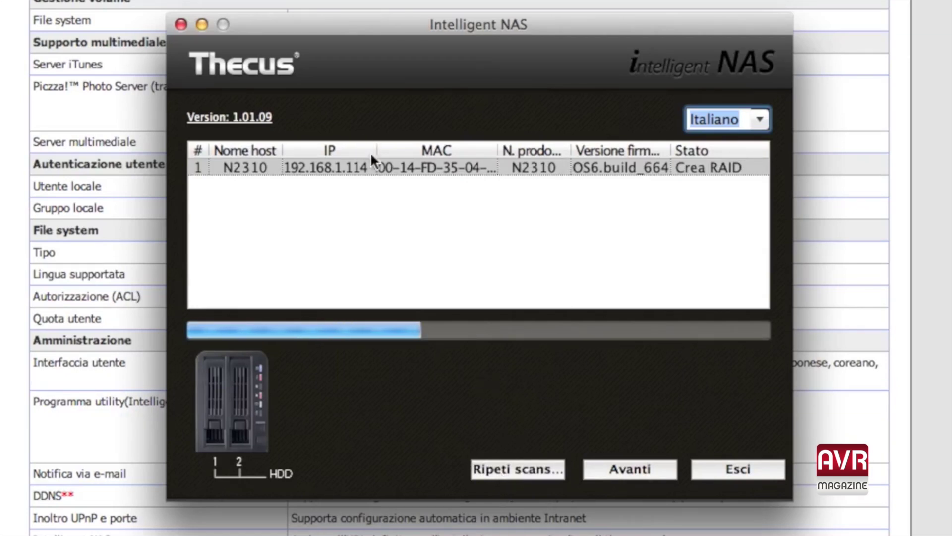
left_click(759, 123)
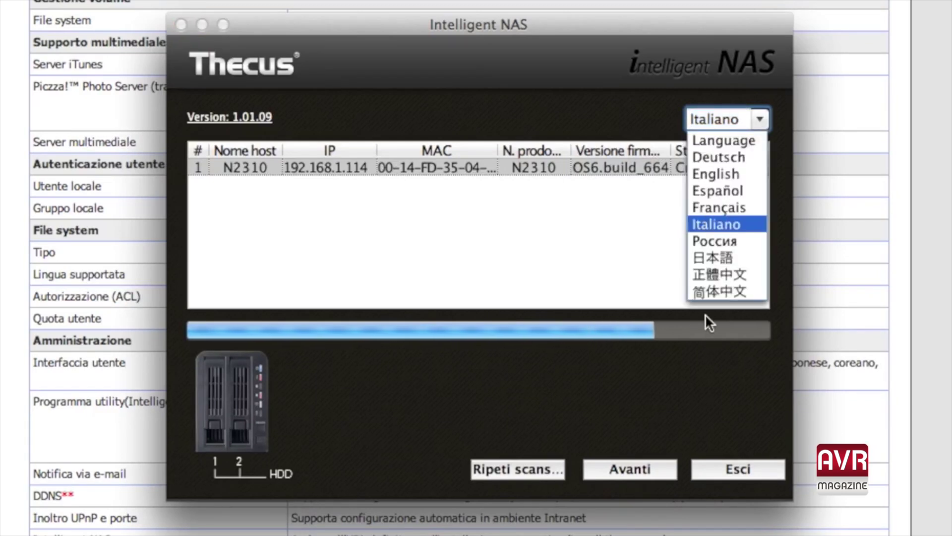
left_click(606, 220)
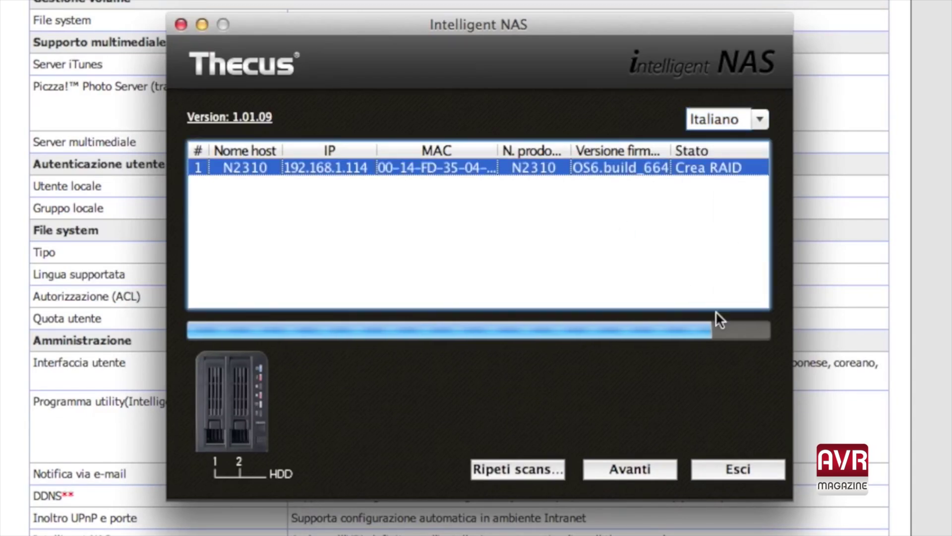
Continue to the installation mode step, keeping Self-RAID Creation selected.
left_click(611, 471)
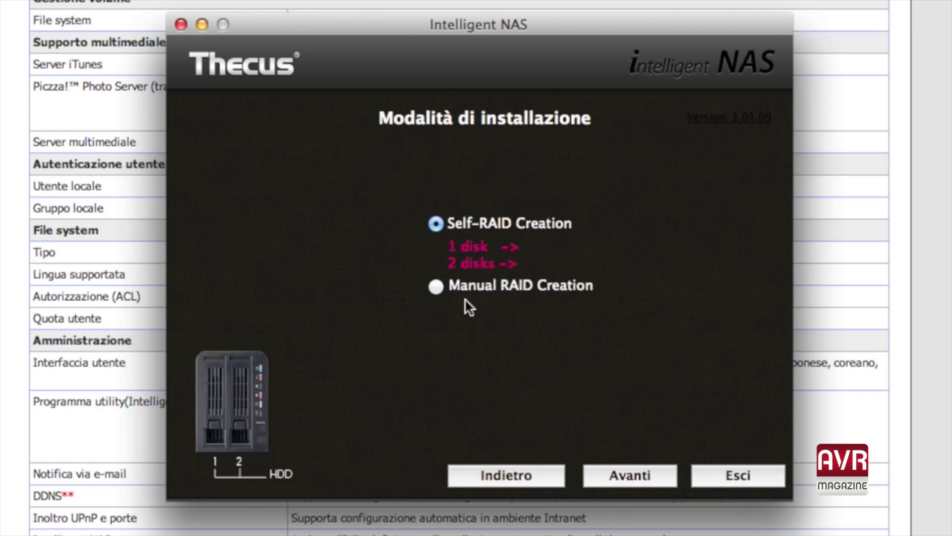
left_click(433, 292)
left_click(437, 224)
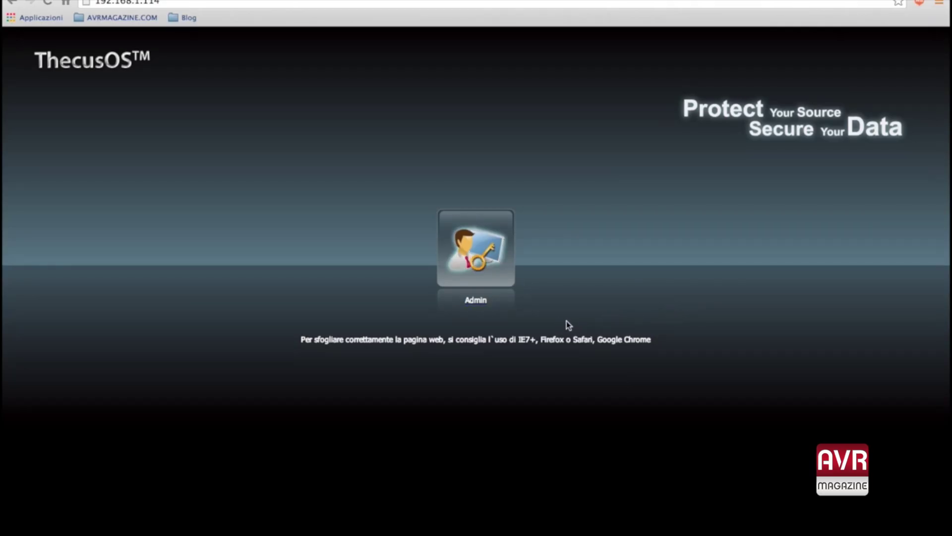
Log in to ThecusOS as Admin with the administrator password.
left_click(476, 305)
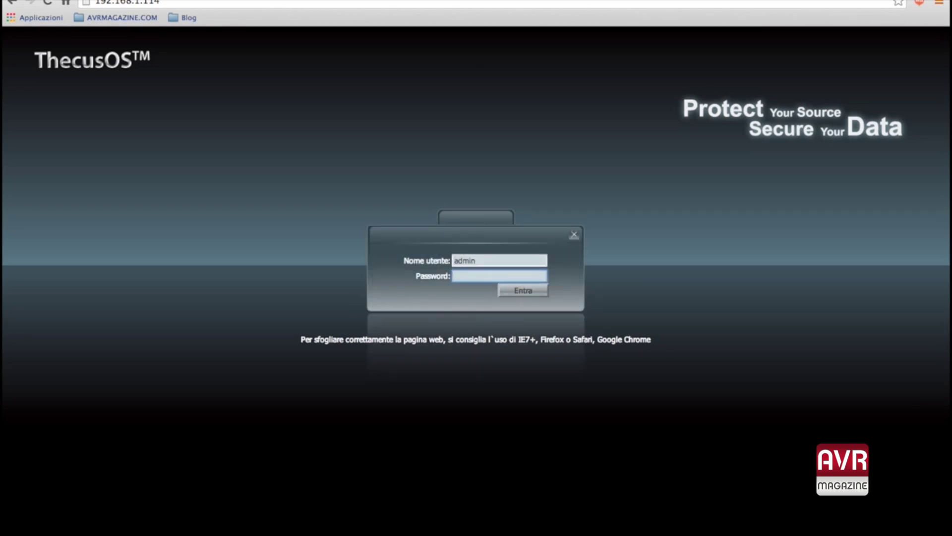
type("admin")
key("Return")
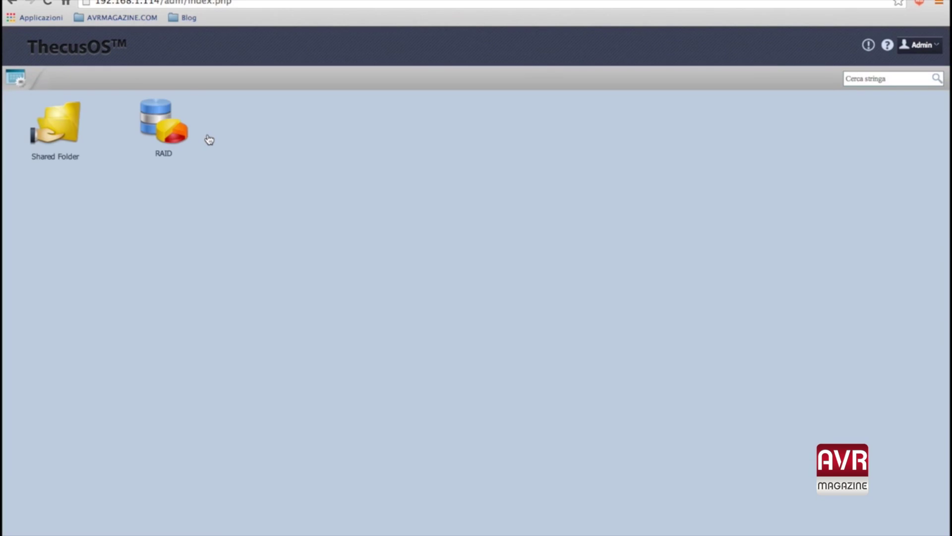
Open Dischi from the Control Panel to view the two 75 GB WDC WD800JD-23LS drives.
left_click(10, 82)
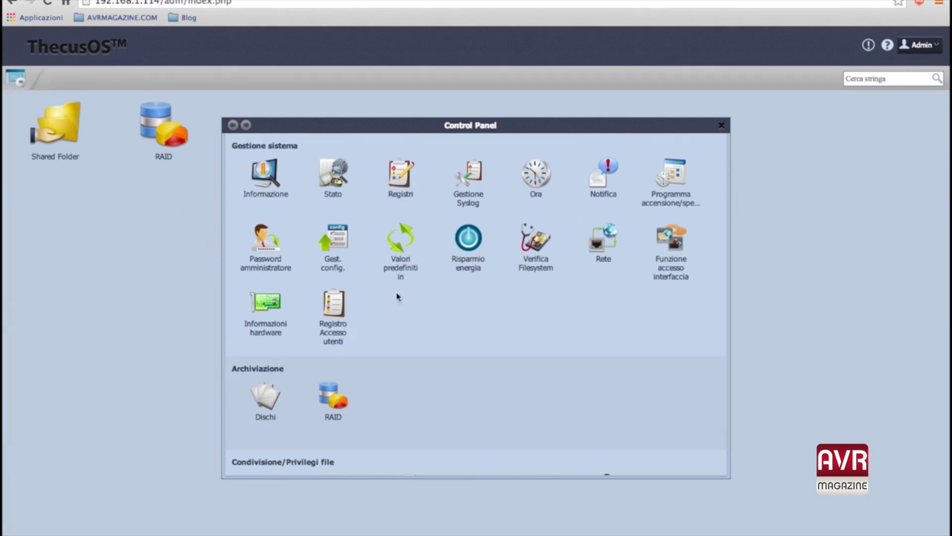
scroll(509, 262, "down", 5)
scroll(509, 262, "down", 5)
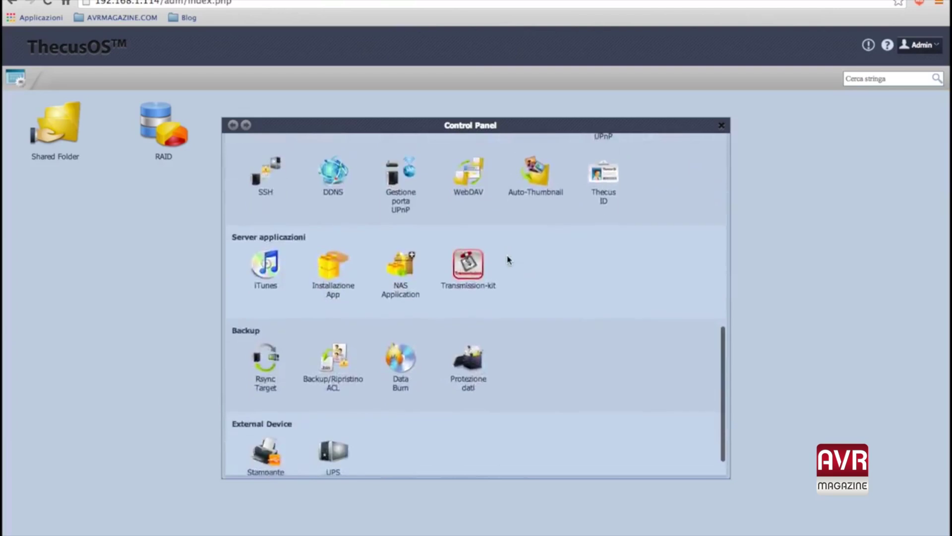
scroll(509, 261, "up", 10)
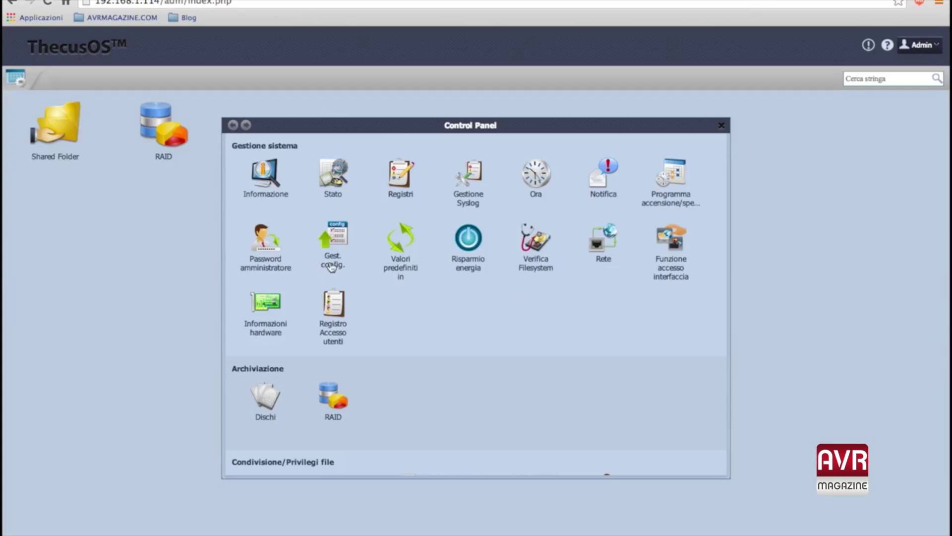
scroll(413, 270, "down", 2)
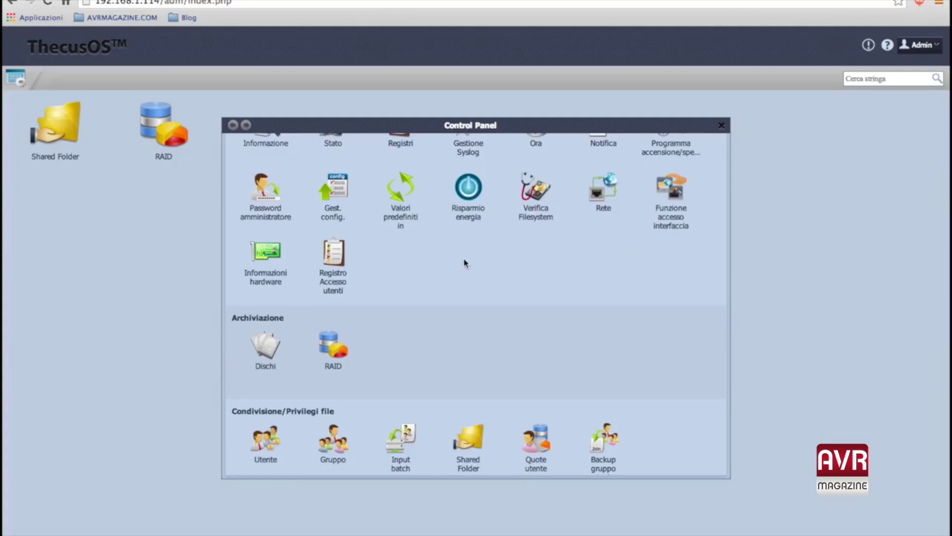
scroll(422, 271, "down", 2)
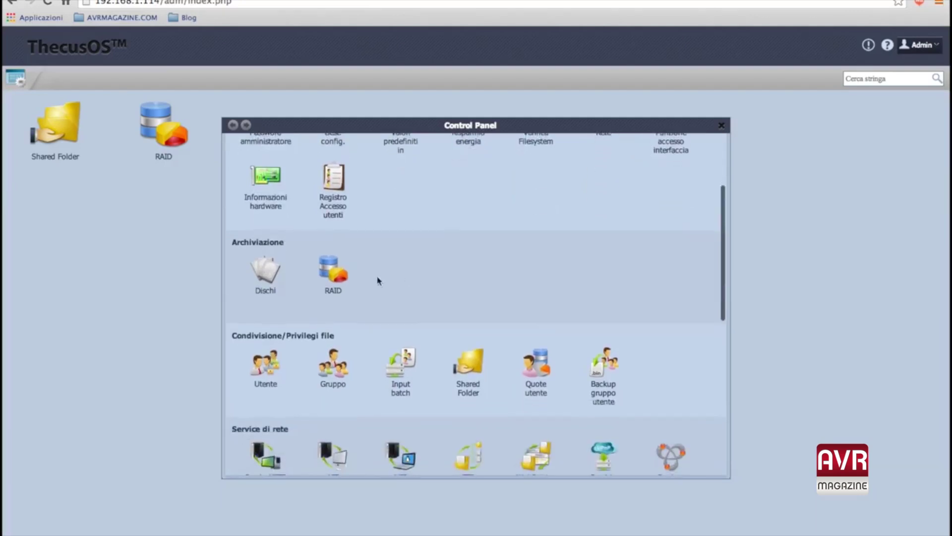
left_click(273, 279)
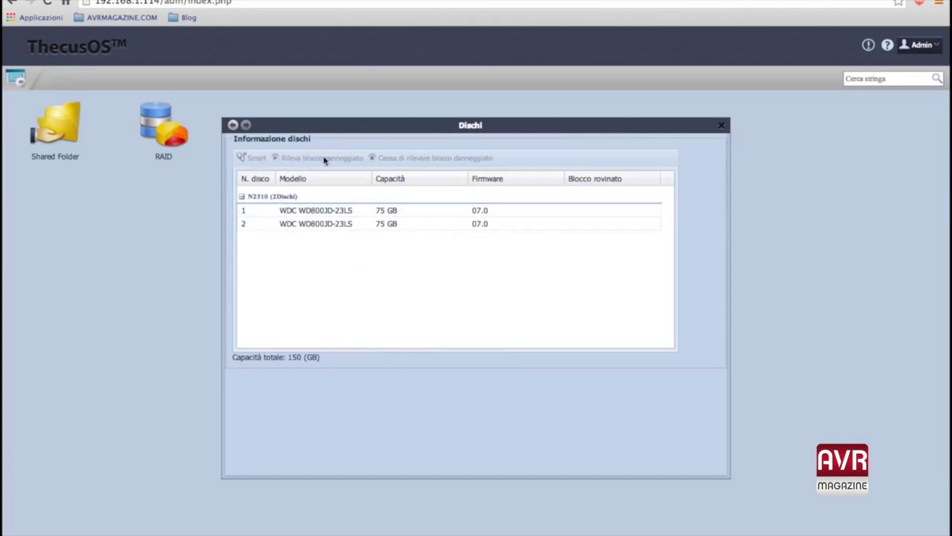
Review the 52 GB RAID 1 volume's configuration, then return to the Control Panel.
left_click(233, 126)
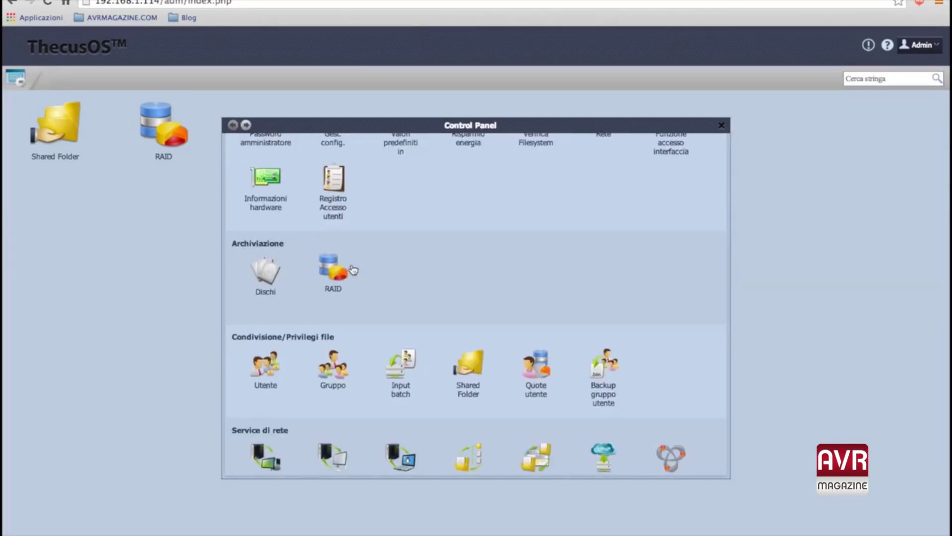
left_click(334, 274)
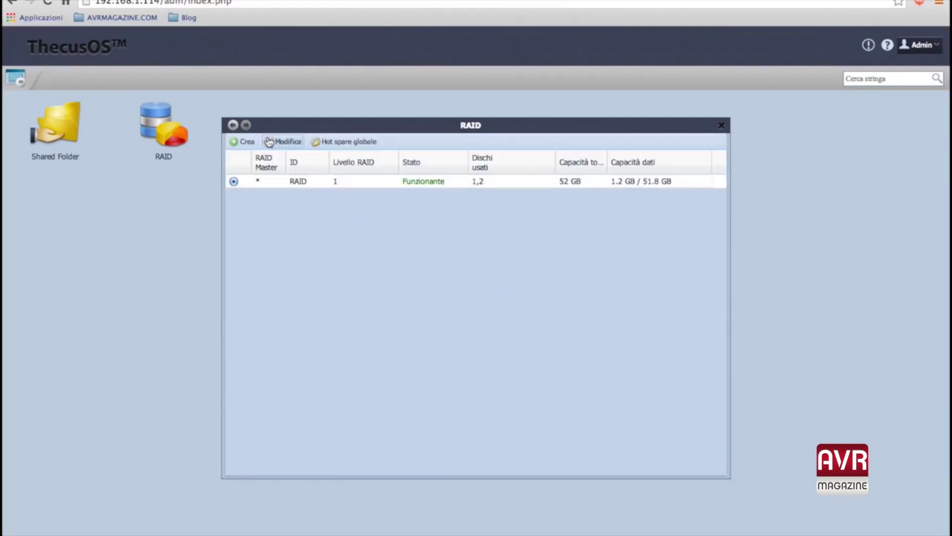
left_click(268, 143)
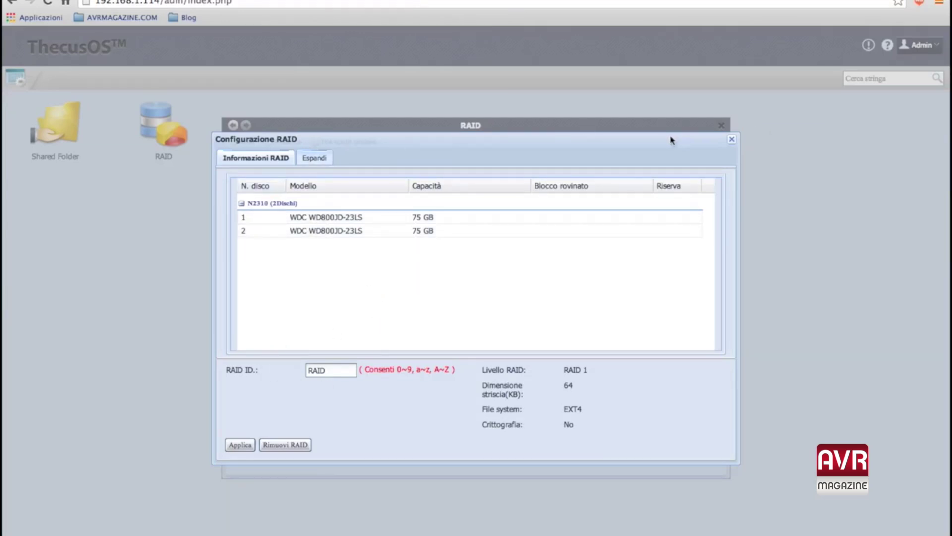
left_click(732, 142)
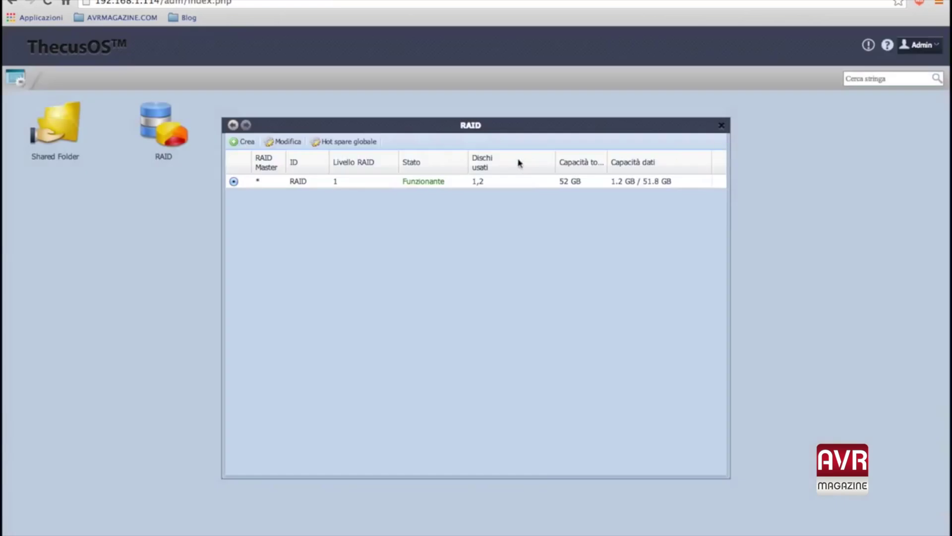
left_click(234, 127)
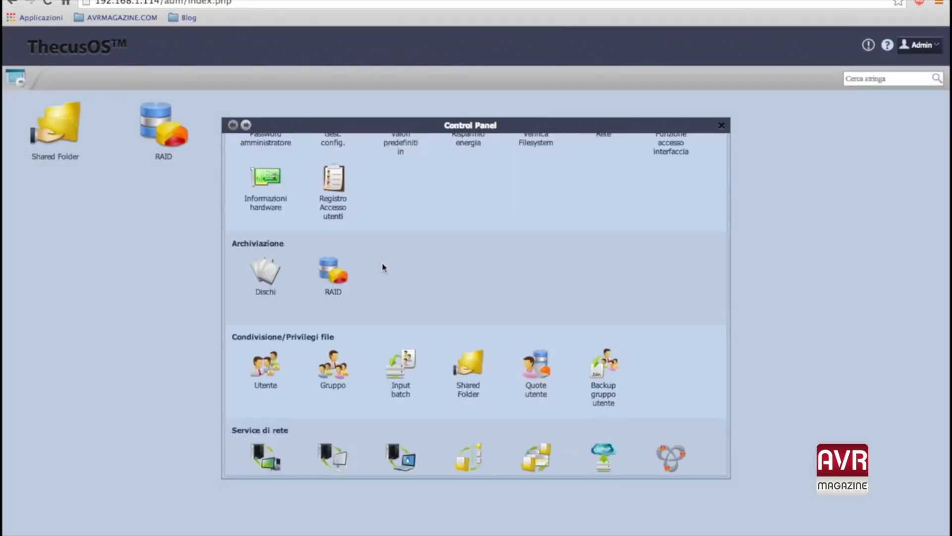
Open the SSH settings under the Control Panel's Service di rete section.
scroll(383, 266, "down", 3)
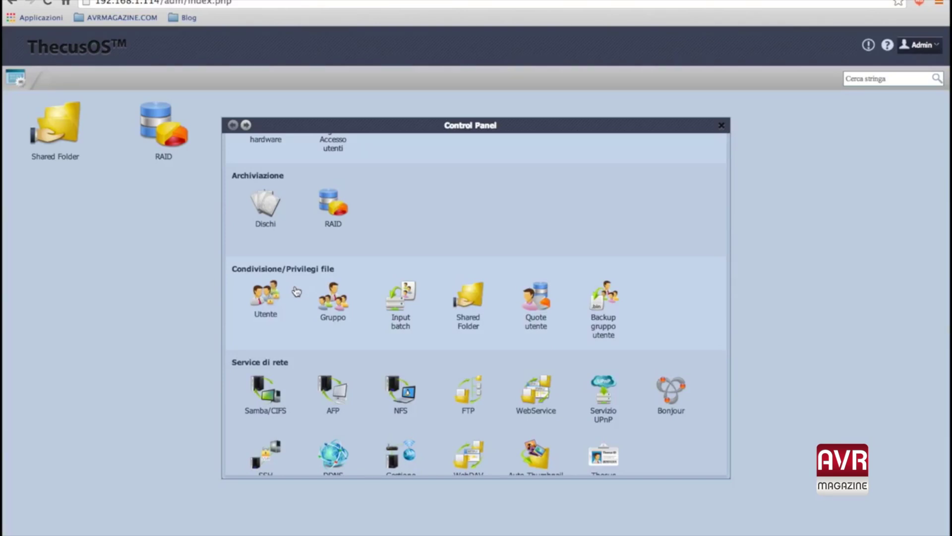
scroll(296, 292, "down", 5)
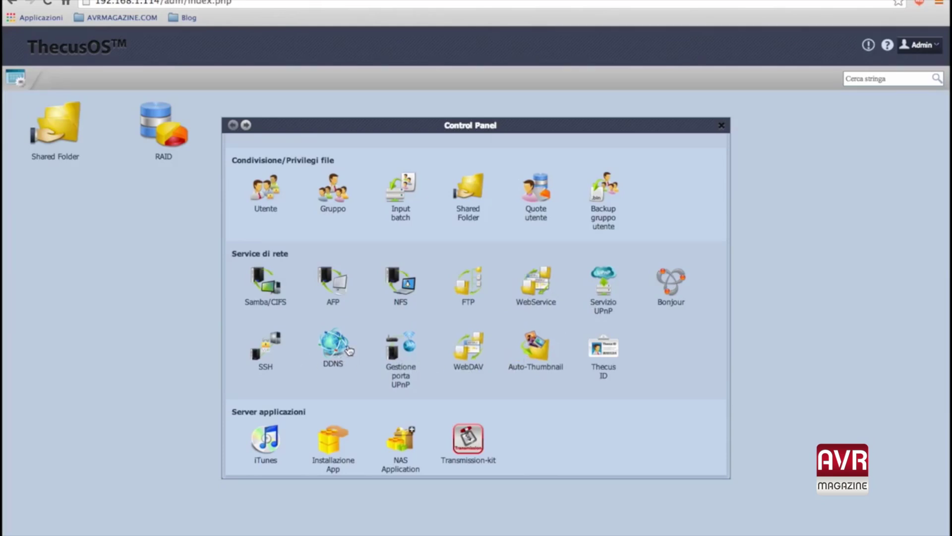
left_click(258, 351)
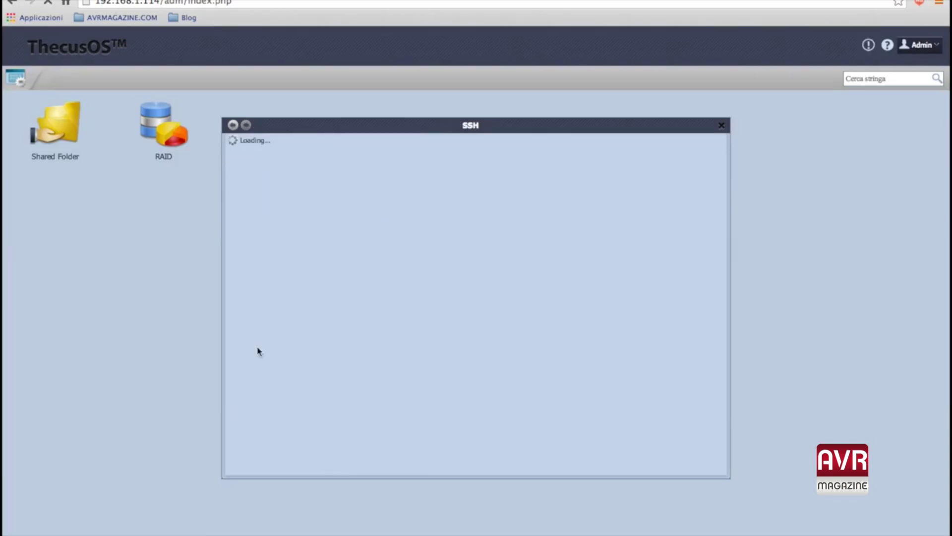
Enable the SSH service on port 22 and apply the change.
left_click(318, 159)
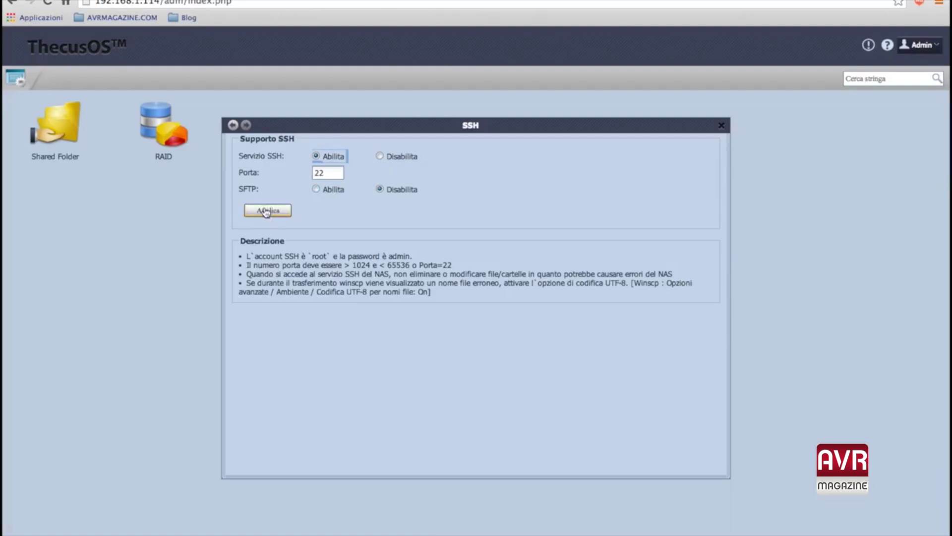
left_click(266, 211)
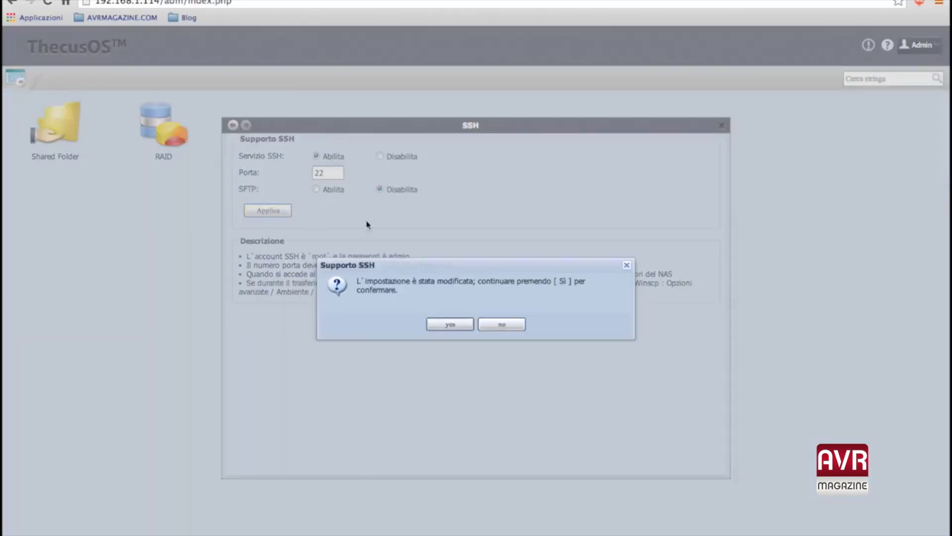
left_click(450, 325)
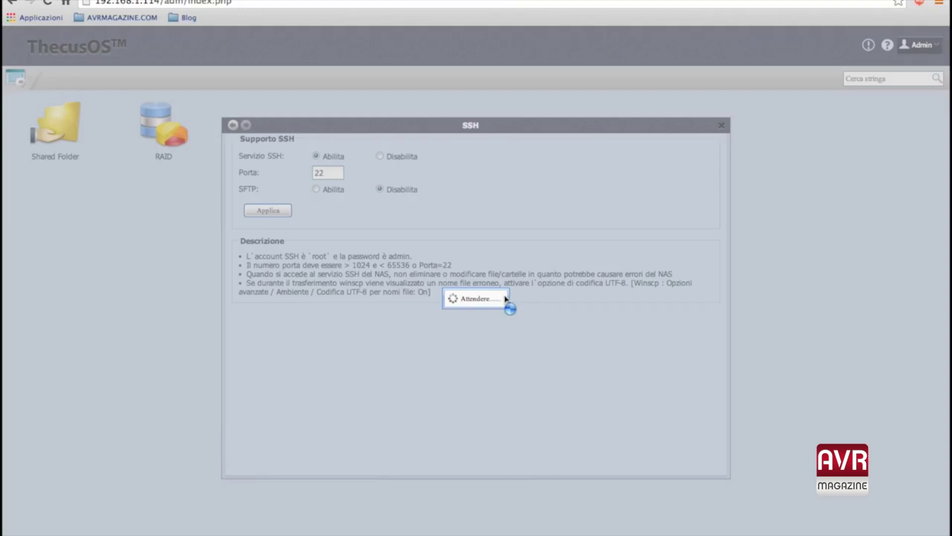
left_click(480, 365)
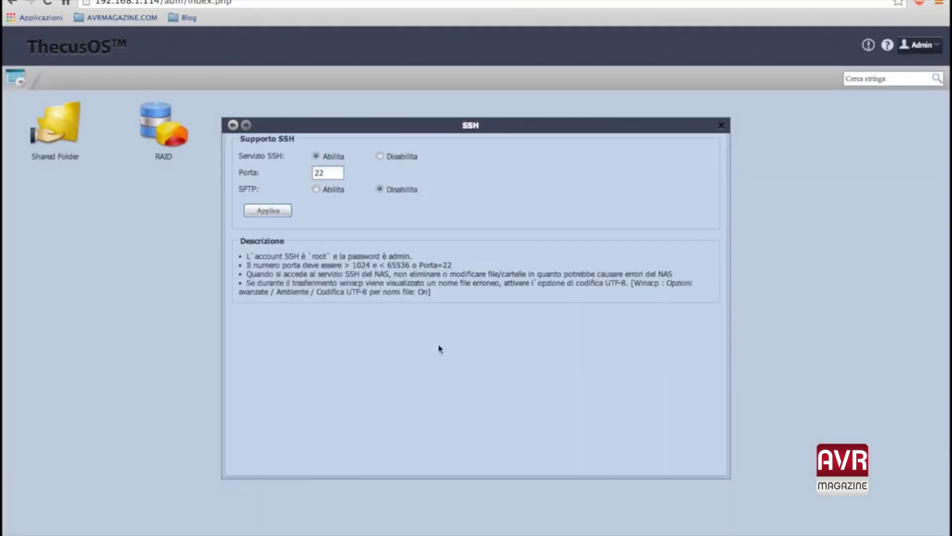
Enable SFTP, apply it, and return to the Control Panel.
left_click(317, 190)
left_click(268, 211)
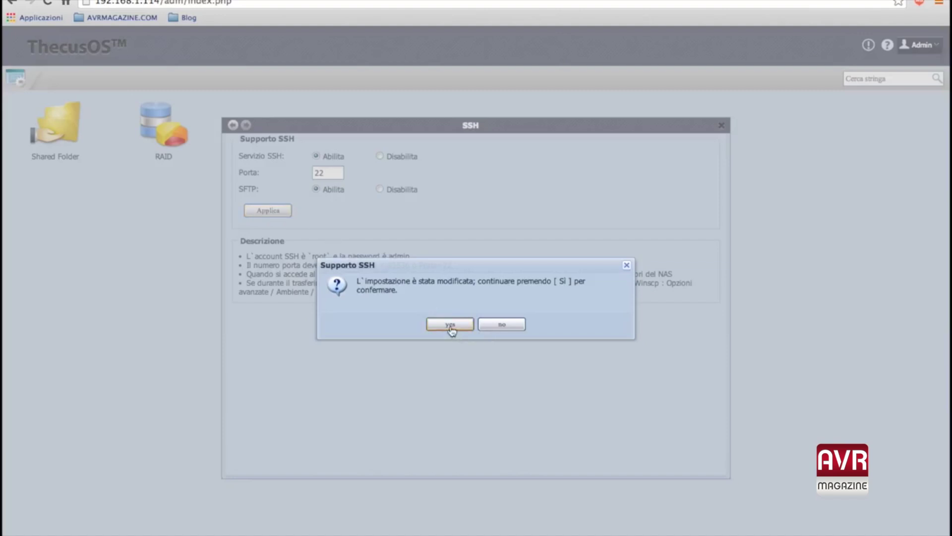
left_click(450, 327)
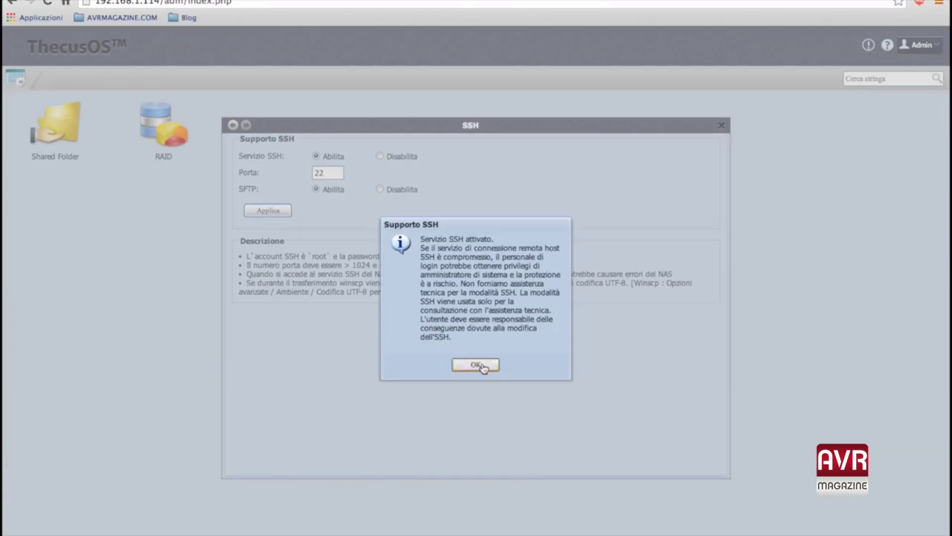
left_click(477, 365)
left_click(233, 128)
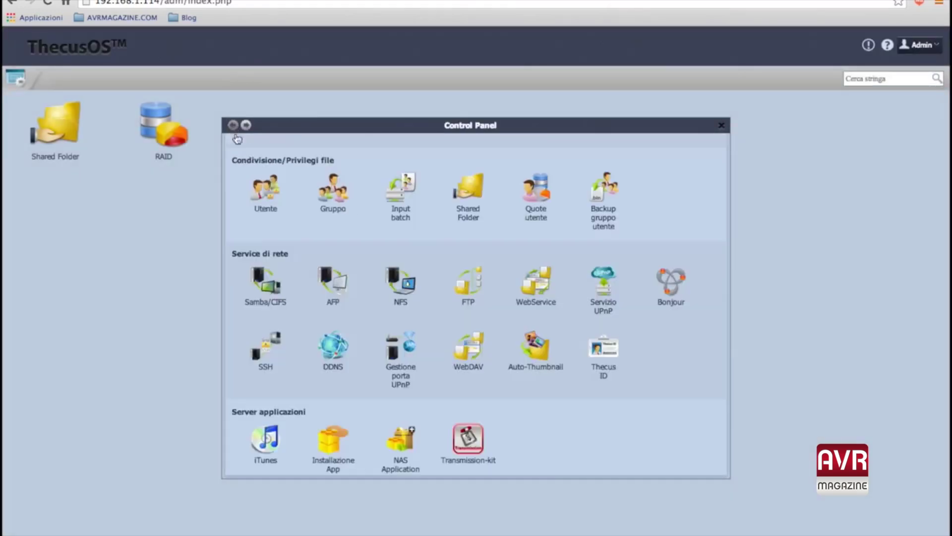
scroll(431, 273, "down", 1)
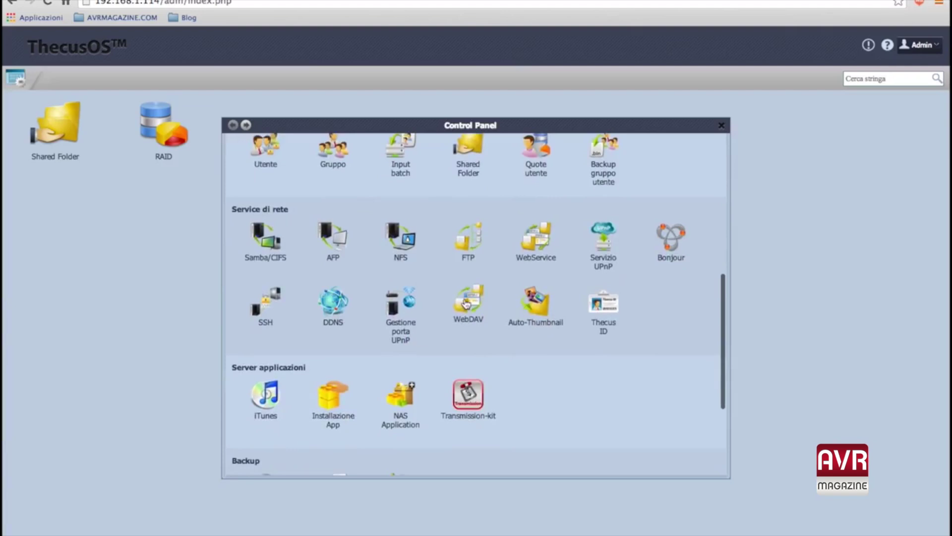
scroll(634, 361, "down", 4)
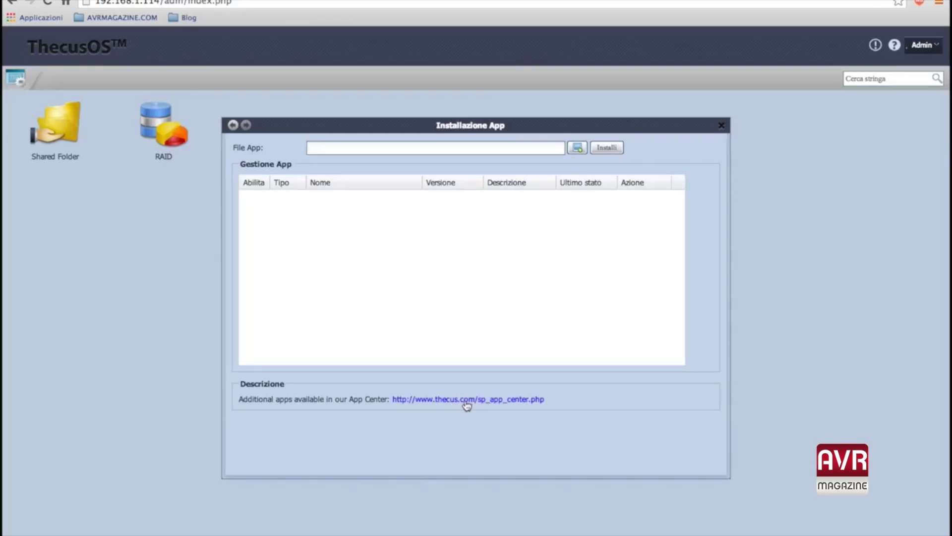
left_click(466, 400)
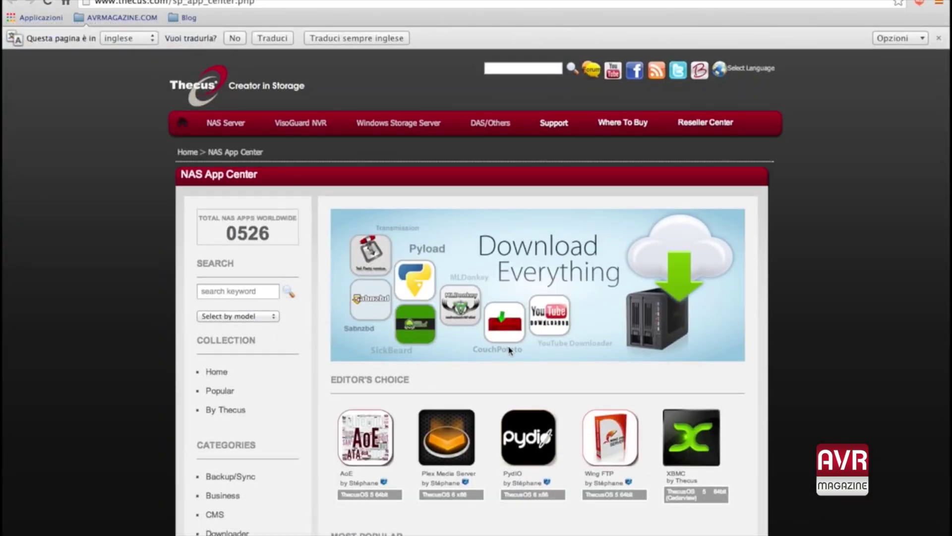
Browse the 526-app catalogue in the Thecus NAS App Center.
scroll(510, 350, "down", 10)
scroll(523, 345, "down", 5)
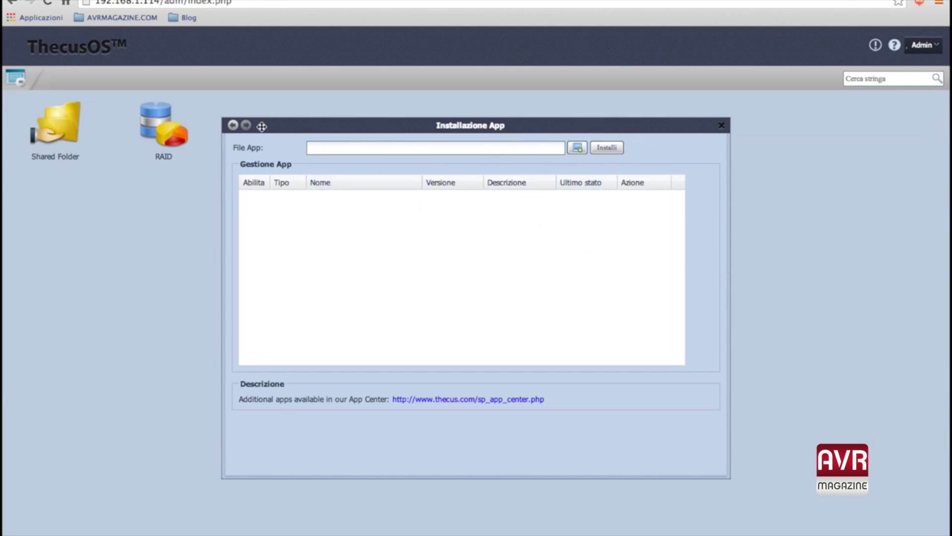
Install Dashboard from NAS Application and confirm it under Server applicazioni.
left_click(234, 126)
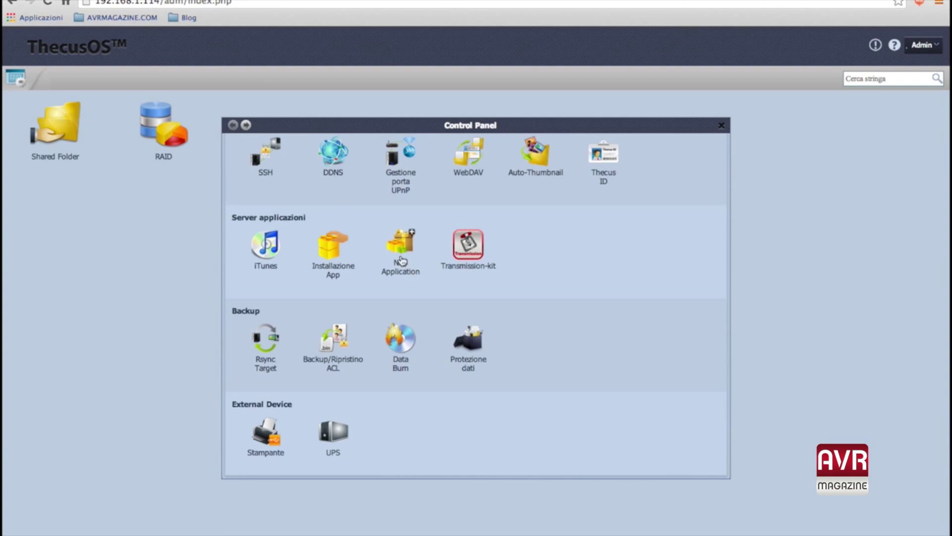
left_click(402, 259)
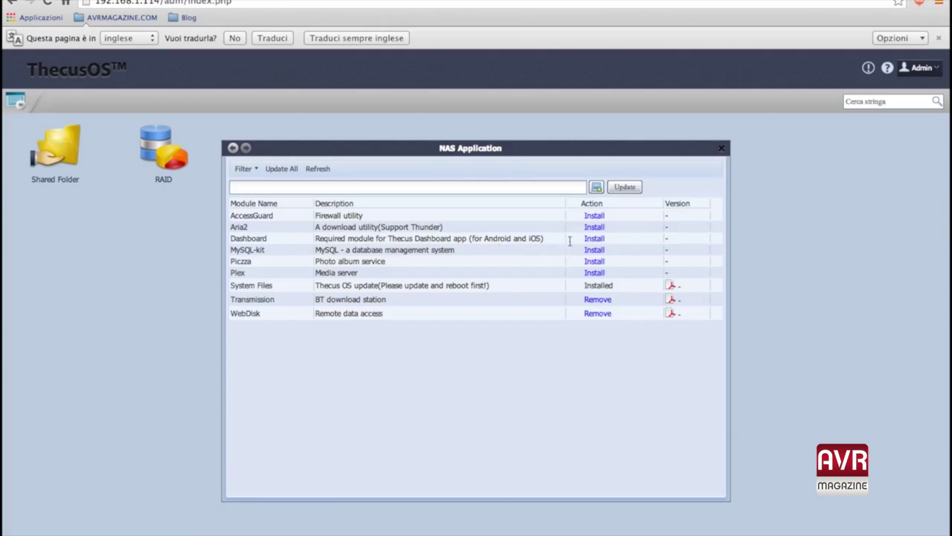
left_click(597, 240)
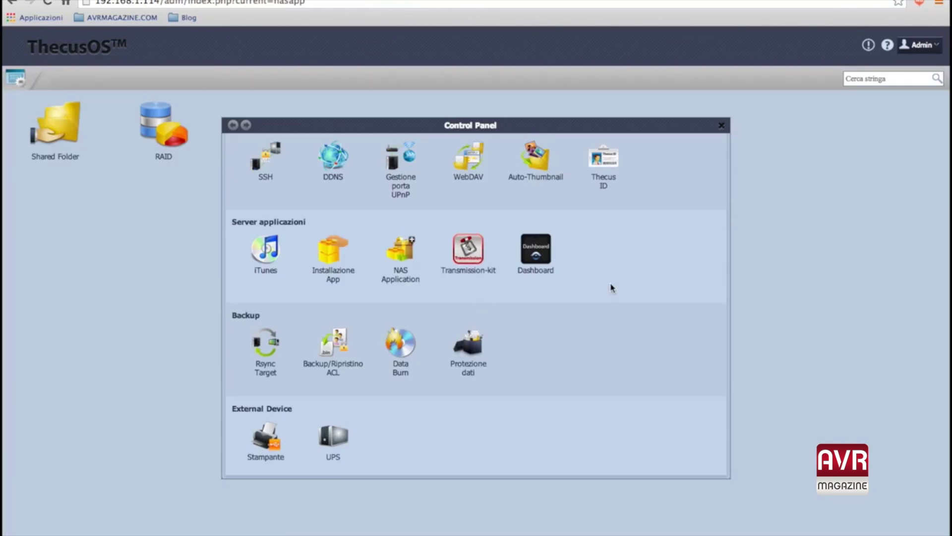
scroll(602, 291, "down", 1)
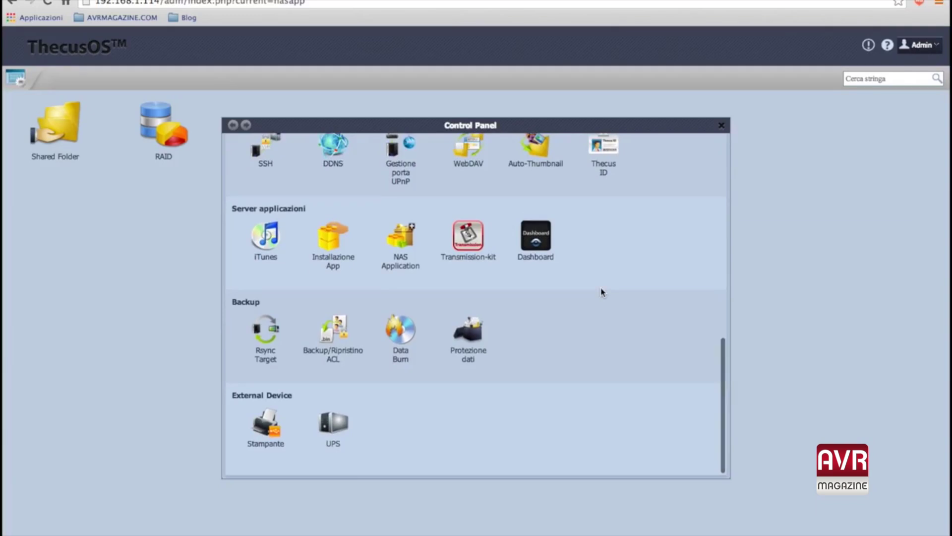
scroll(603, 292, "down", 1)
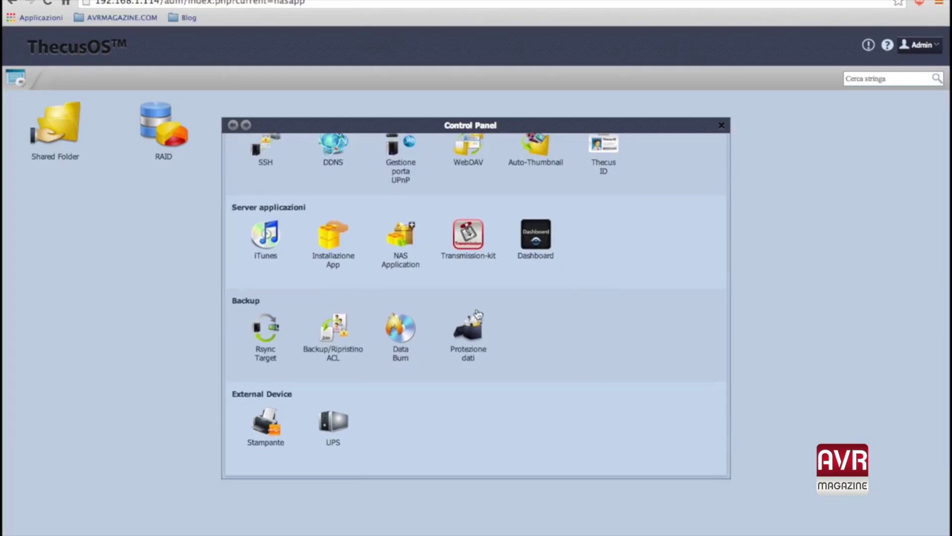